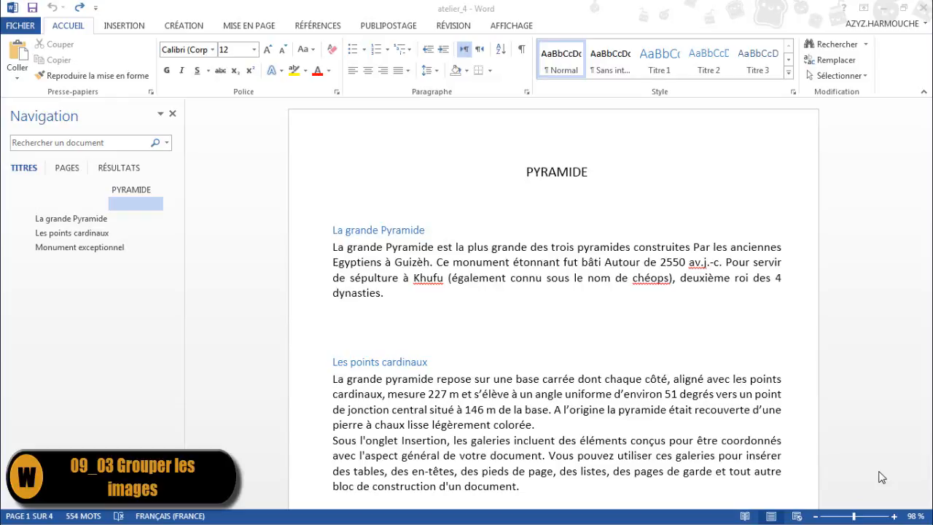
# Step: Insert the pictures nature1 and nature2 from the Images library on the empty line below the PYRAMIDE title
pyautogui.click(353, 206)
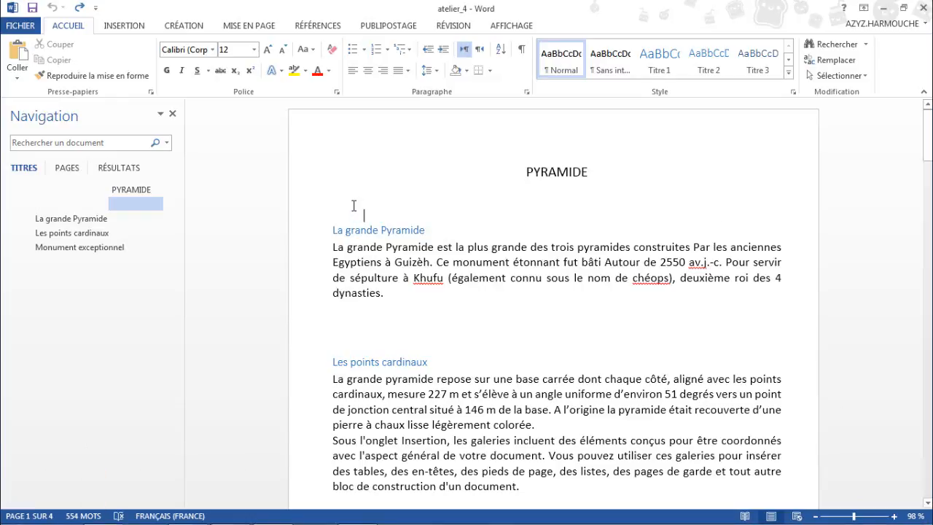
pyautogui.click(124, 26)
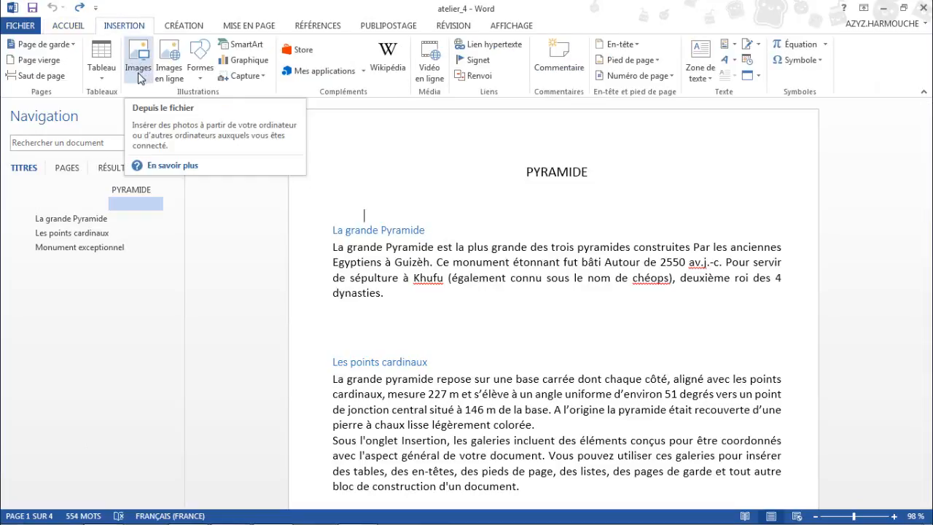
pyautogui.click(138, 69)
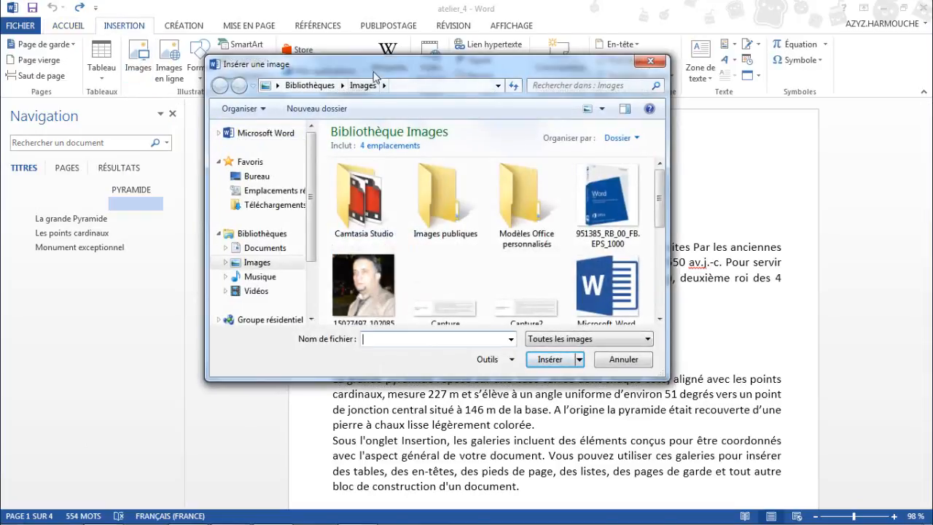
pyautogui.moveTo(636, 191); pyautogui.dragTo(638, 245)
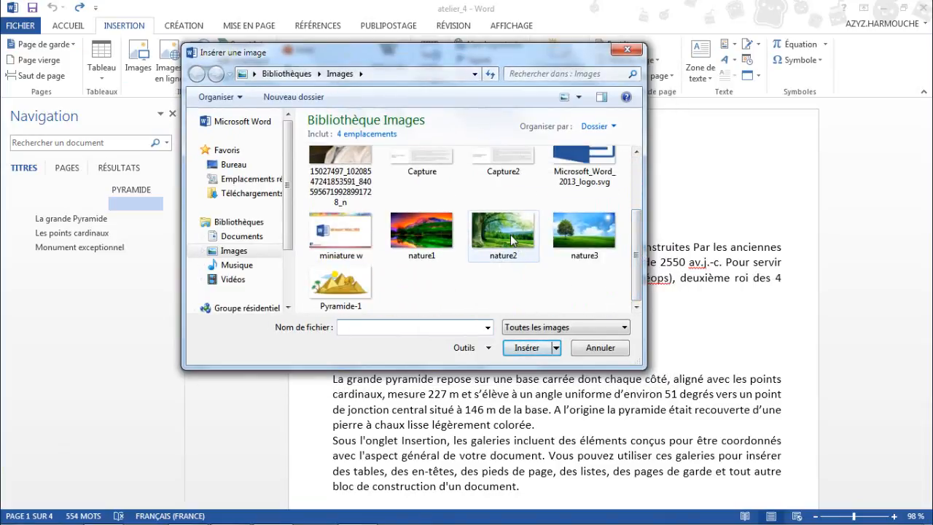
pyautogui.click(510, 237)
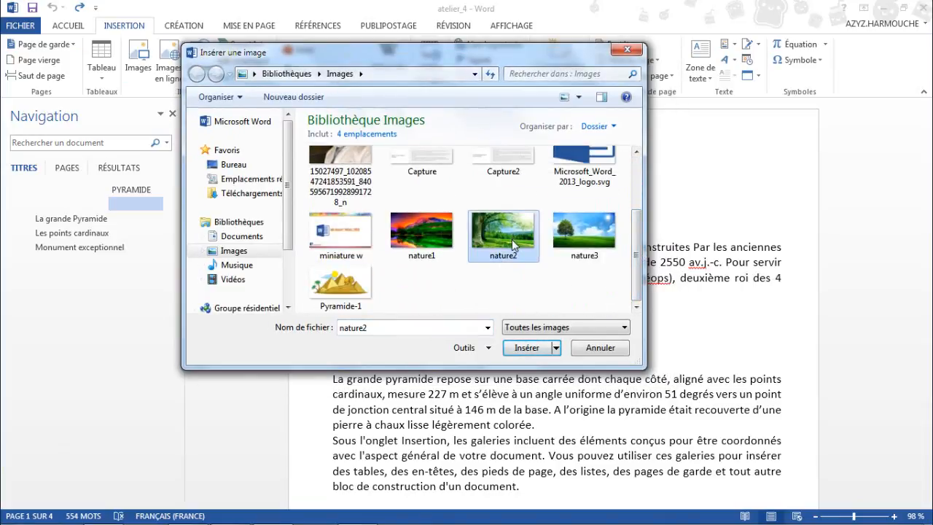
pyautogui.keyDown('ctrl'); pyautogui.click(431, 237); pyautogui.keyUp('ctrl')
pyautogui.click(543, 348)
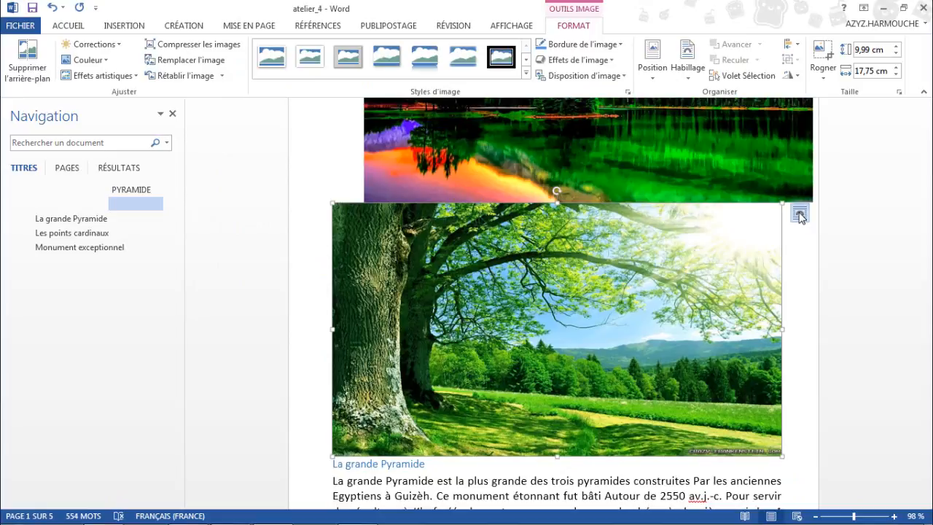
# Step: Set the layout of both inserted pictures, the tree and the mountain lake, to in front of text
pyautogui.click(800, 214)
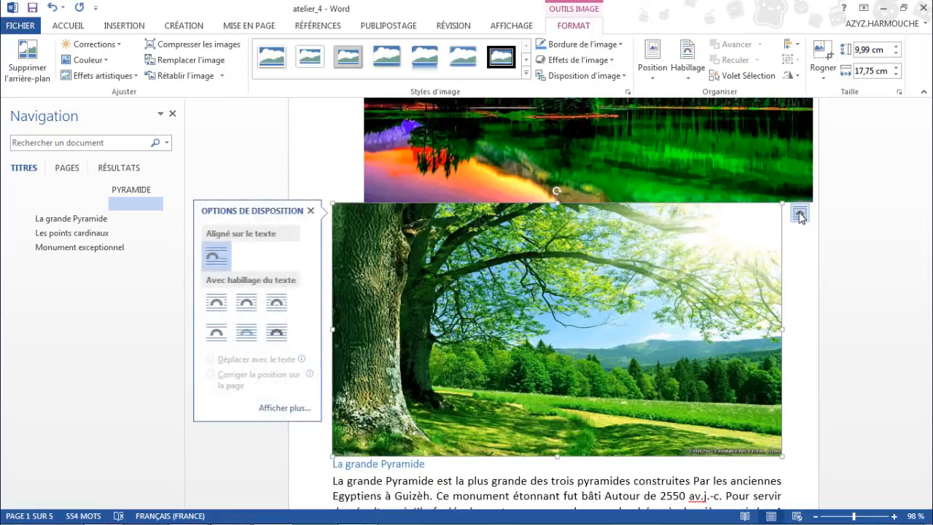
pyautogui.click(278, 334)
pyautogui.scroll(2, 577, 261)
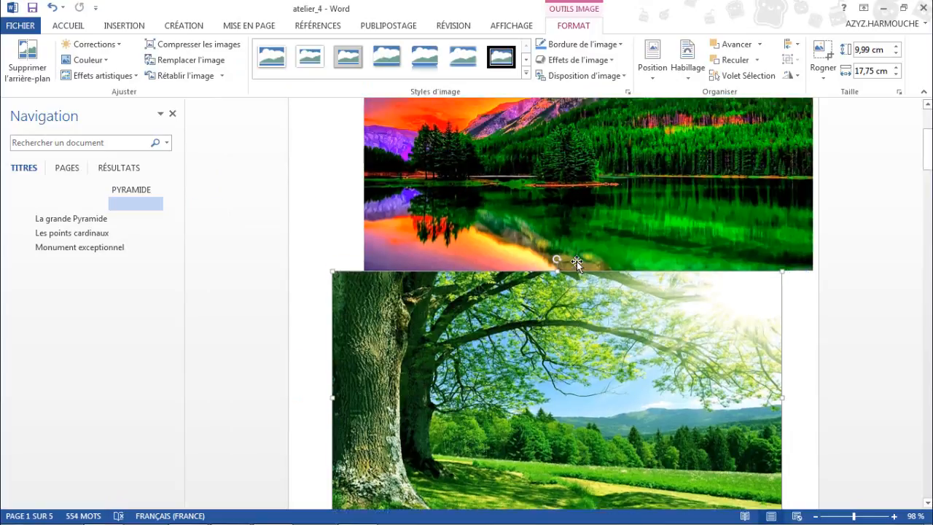
pyautogui.scroll(3, 576, 261)
pyautogui.click(588, 236)
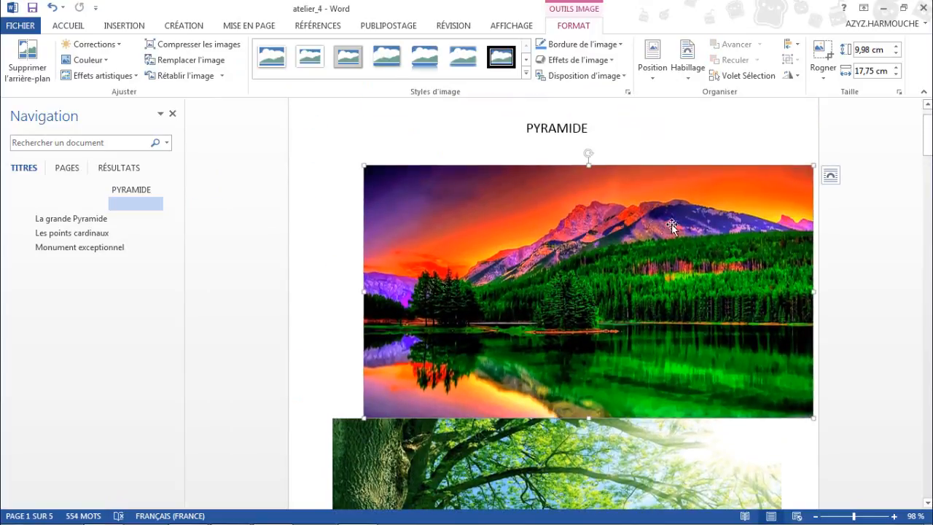
pyautogui.click(831, 175)
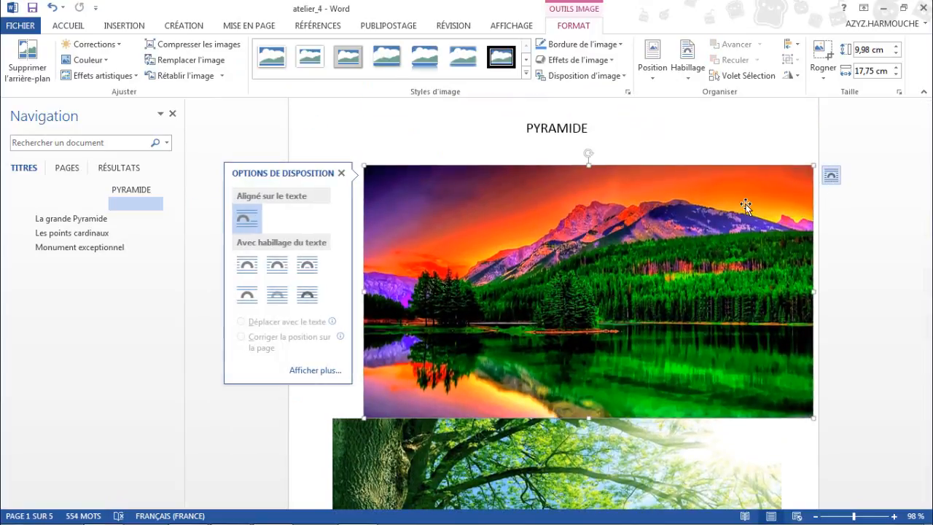
pyautogui.click(307, 296)
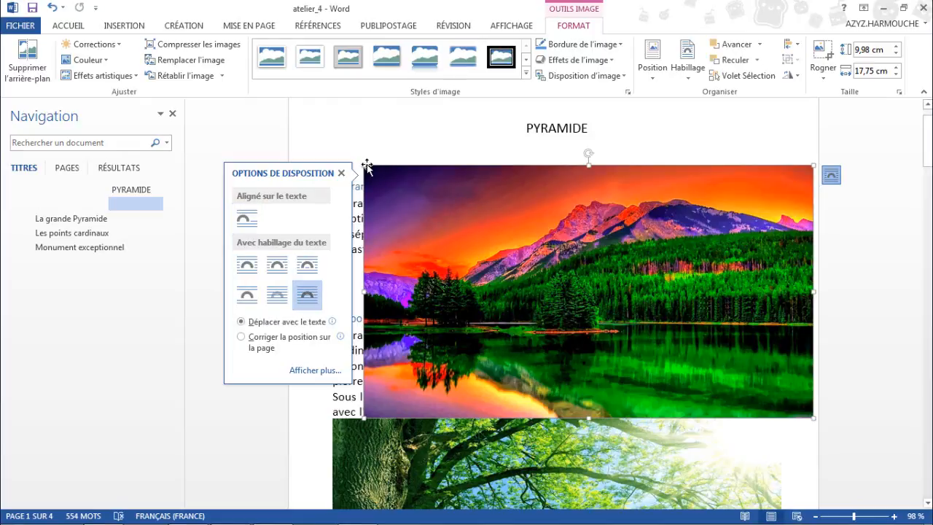
# Step: Shrink the mountain lake picture to about 5.12 by 9.1 cm and move it to the left margin under the title
pyautogui.moveTo(363, 164); pyautogui.dragTo(633, 289)
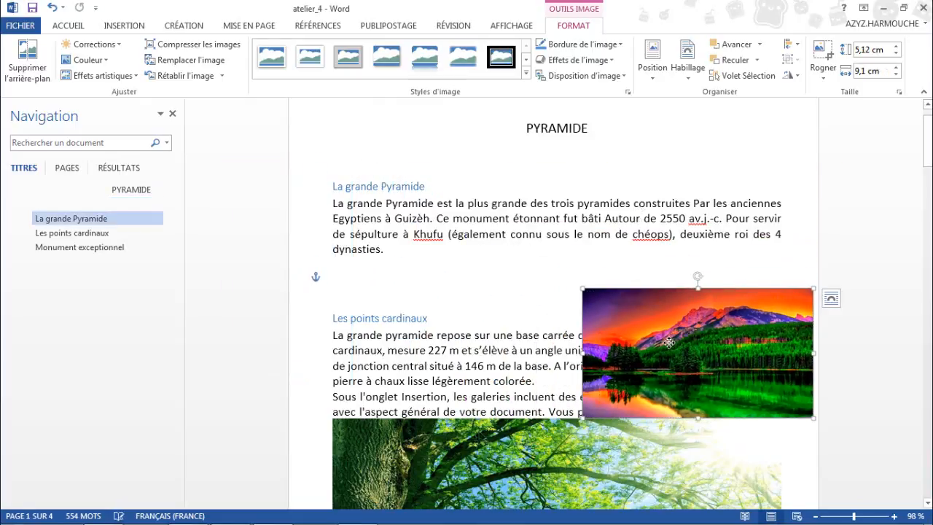
pyautogui.moveTo(664, 340); pyautogui.dragTo(316, 182)
# Step: Shrink the tree picture to about 9.87 cm wide, place it against the lake picture's right edge and match its 5.12 cm height
pyautogui.click(497, 446)
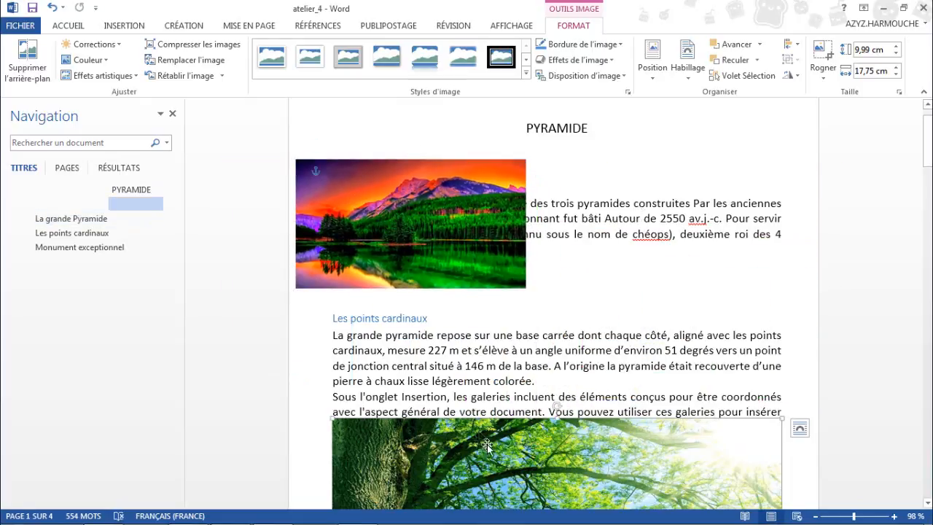
pyautogui.moveTo(496, 454); pyautogui.dragTo(487, 328)
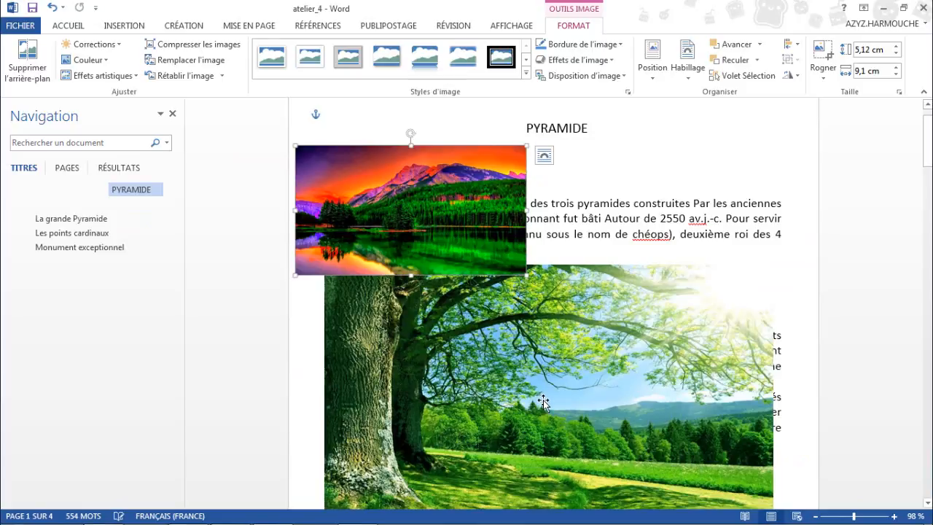
pyautogui.moveTo(774, 265); pyautogui.dragTo(572, 377)
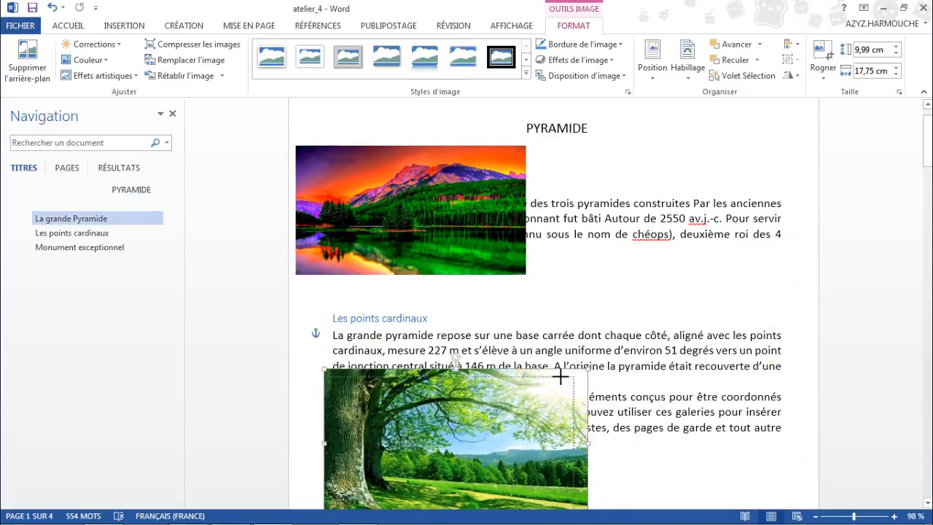
pyautogui.moveTo(425, 448); pyautogui.dragTo(624, 216)
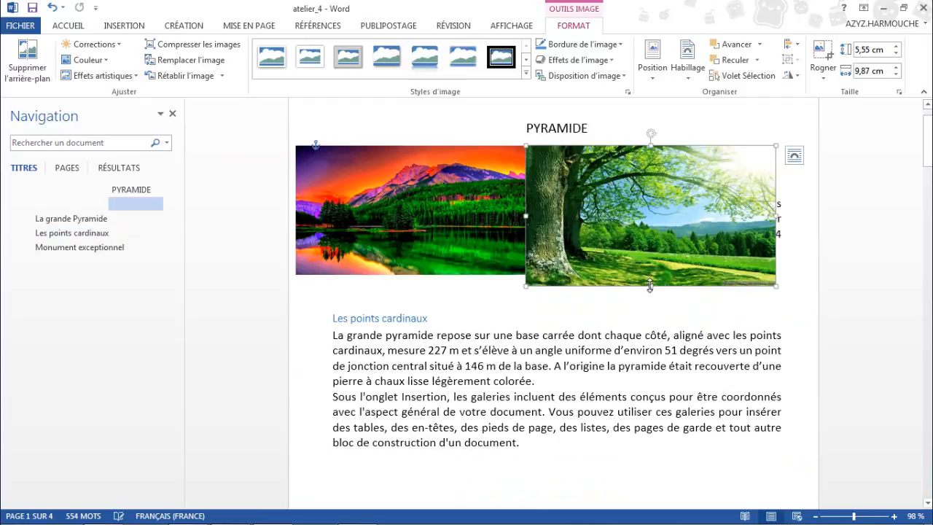
pyautogui.moveTo(650, 286); pyautogui.dragTo(650, 275)
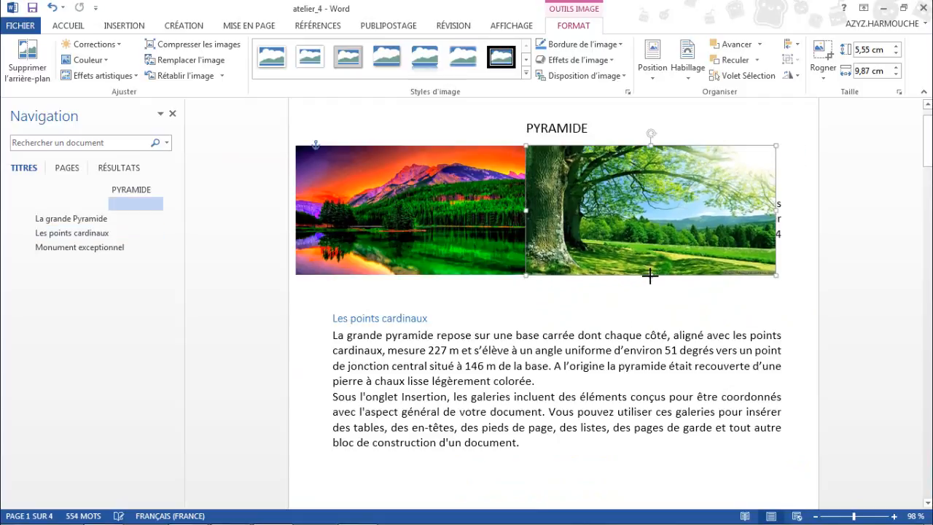
# Step: Select the mountain lake and tree pictures together and group them
pyautogui.click(471, 226)
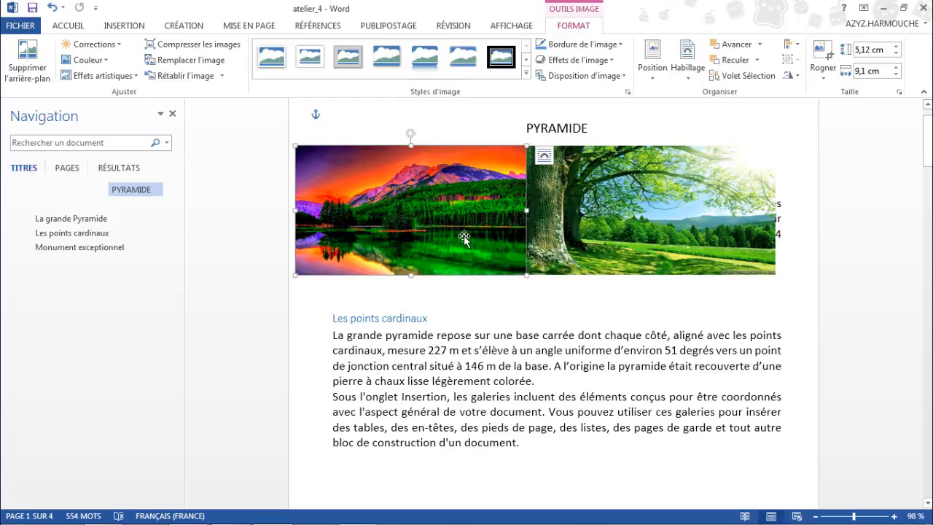
pyautogui.click(608, 213)
pyautogui.click(468, 225)
pyautogui.keyDown('ctrl'); pyautogui.click(628, 199); pyautogui.keyUp('ctrl')
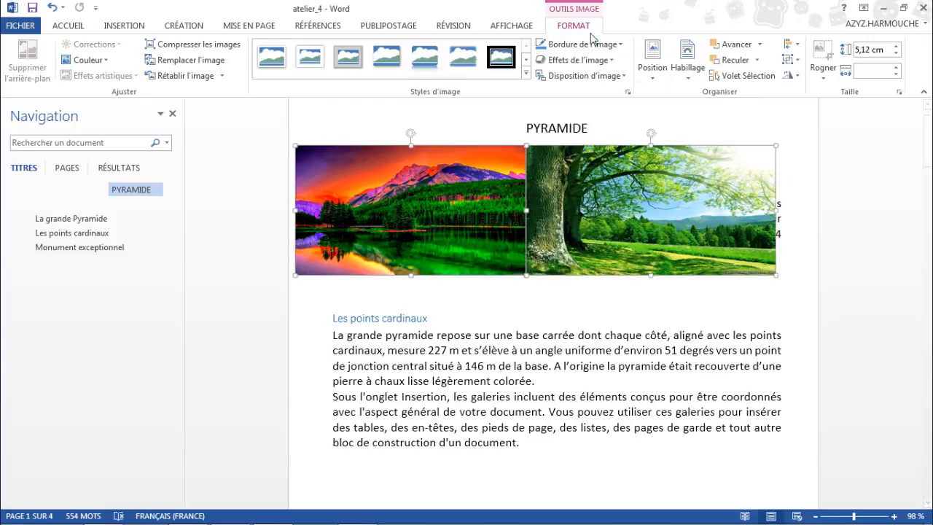
pyautogui.click(798, 64)
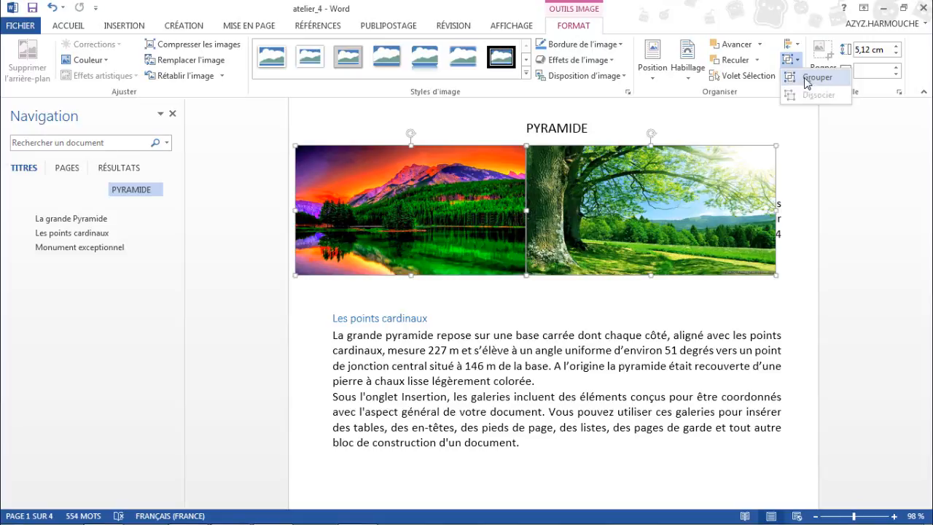
pyautogui.click(809, 78)
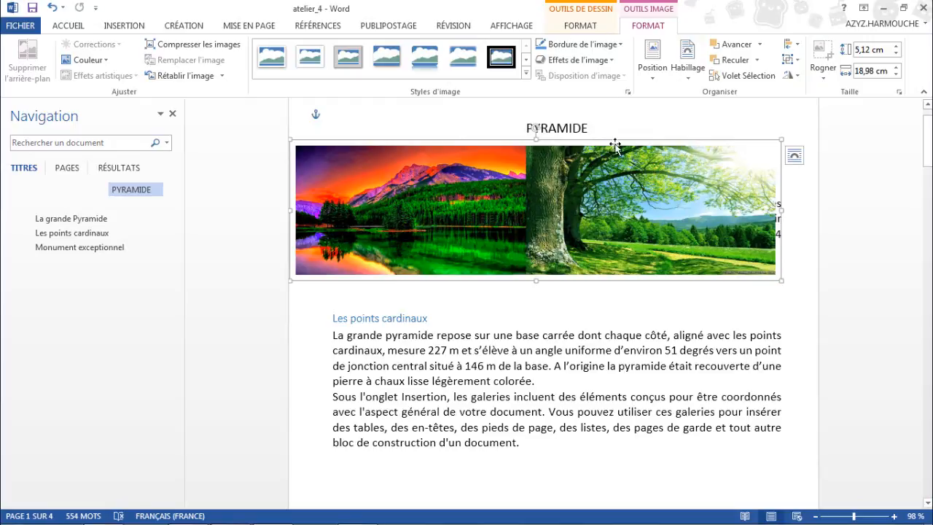
pyautogui.click(581, 29)
pyautogui.click(645, 28)
pyautogui.click(598, 30)
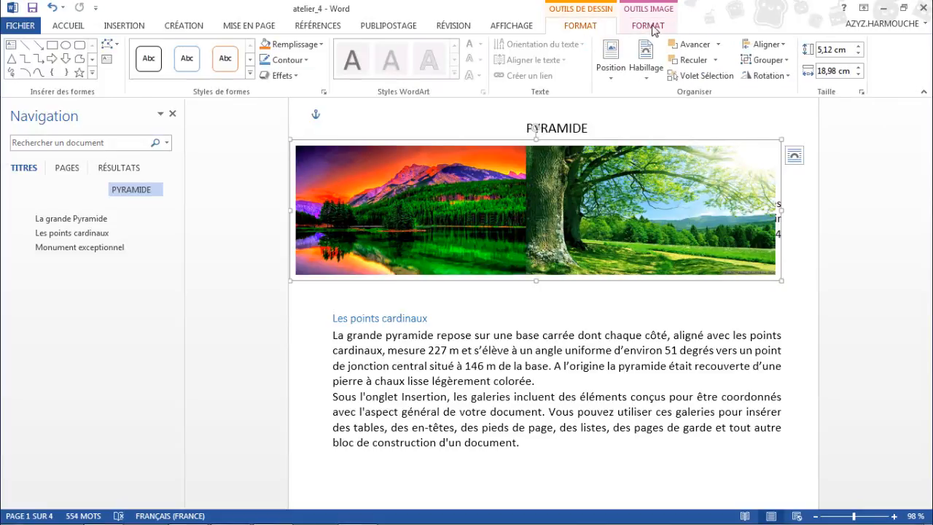
pyautogui.click(653, 28)
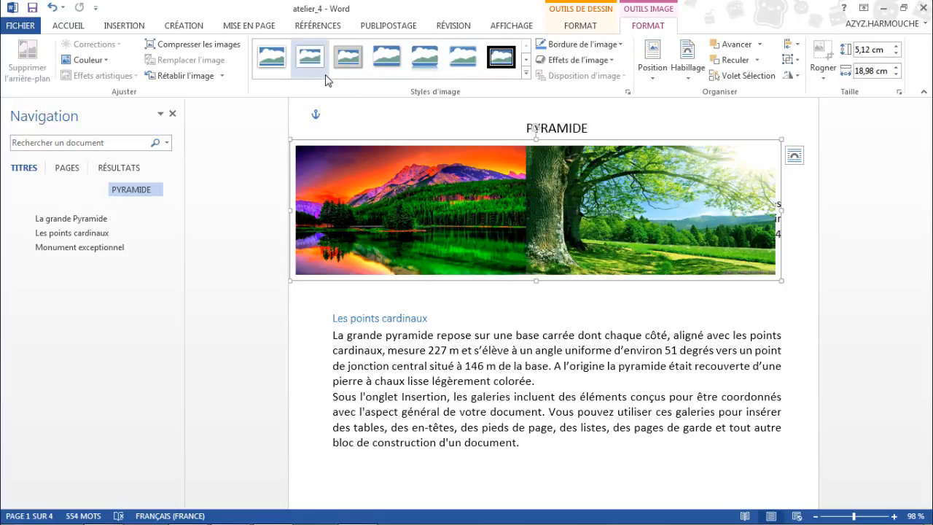
pyautogui.click(327, 76)
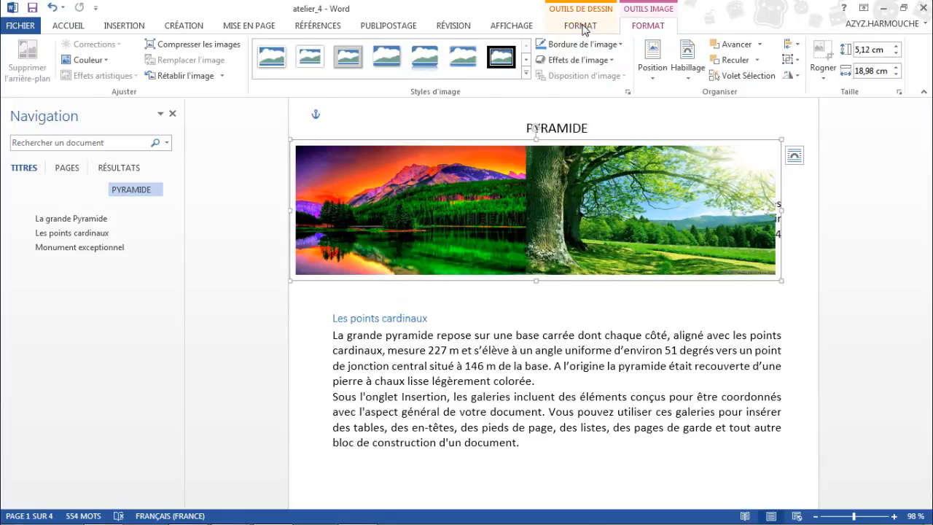
# Step: Apply the grey-filled shape style with a thin black outline to the grouped pictures
pyautogui.click(583, 28)
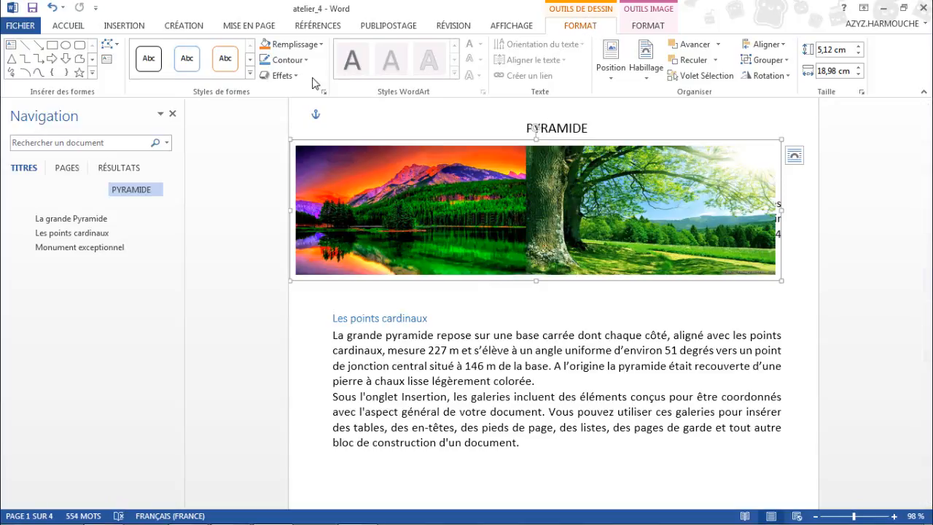
pyautogui.click(250, 74)
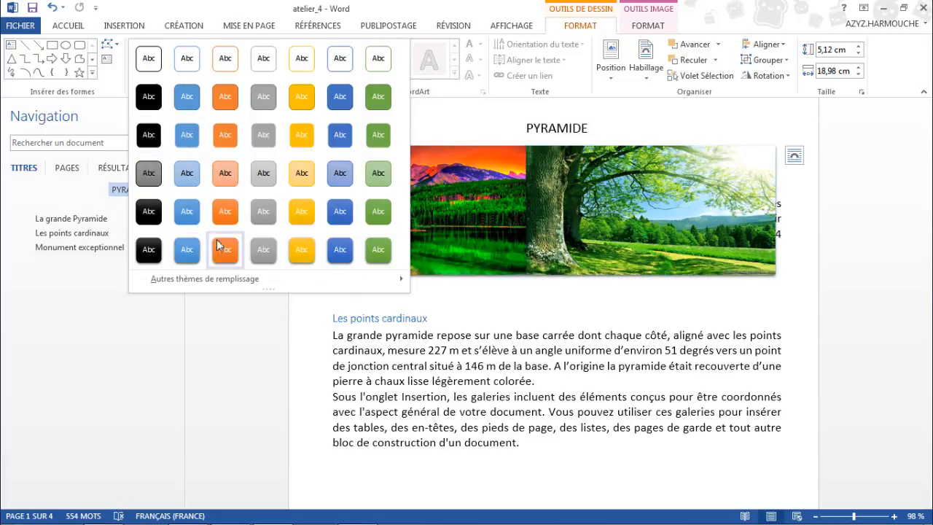
pyautogui.click(148, 176)
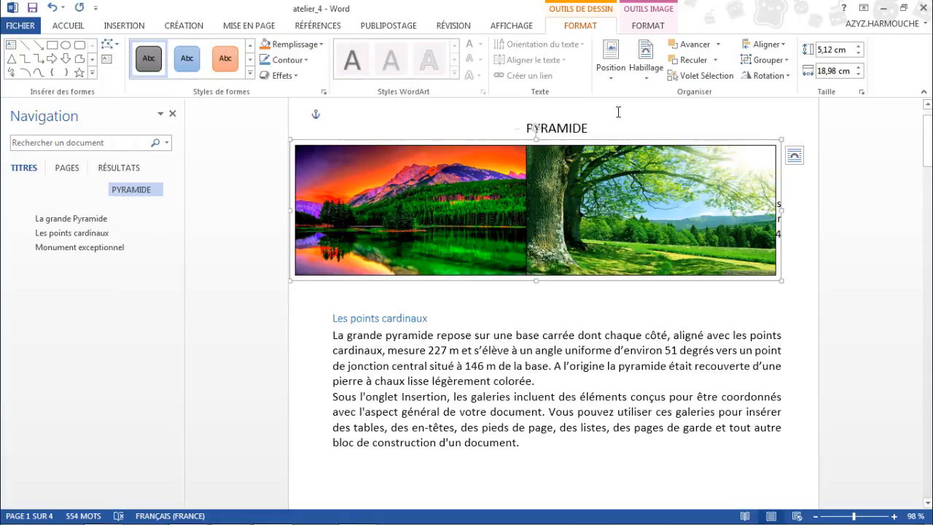
# Step: Apply a picture style with a thick black frame and shadow to the grouped pictures
pyautogui.click(648, 26)
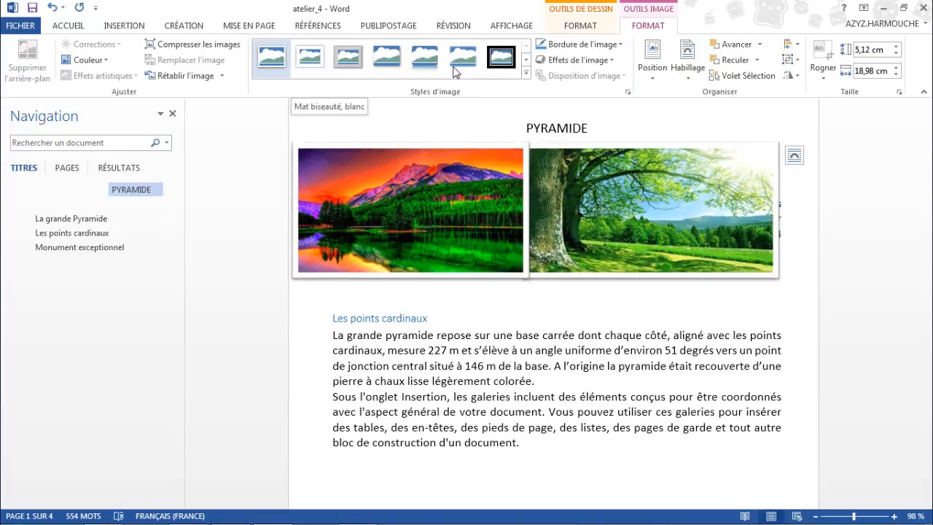
pyautogui.click(527, 75)
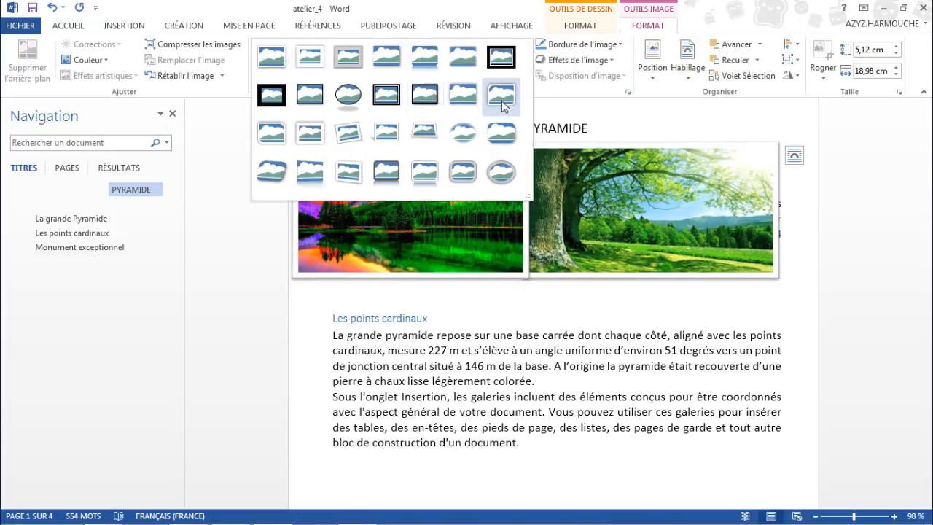
pyautogui.click(310, 96)
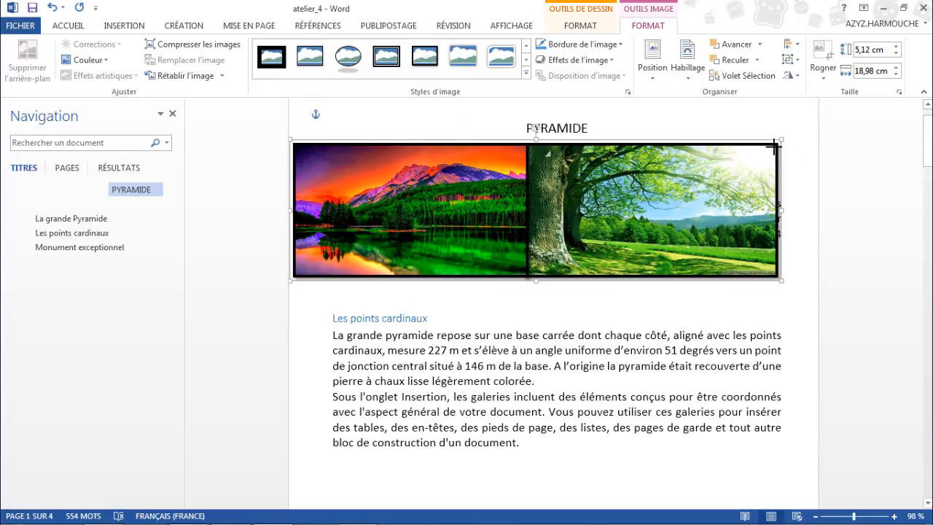
# Step: Shrink the grouped pictures to about 2.22 cm high and 14 cm wide
pyautogui.moveTo(777, 144); pyautogui.dragTo(726, 174)
pyautogui.moveTo(671, 206); pyautogui.dragTo(653, 217)
pyautogui.click(487, 252)
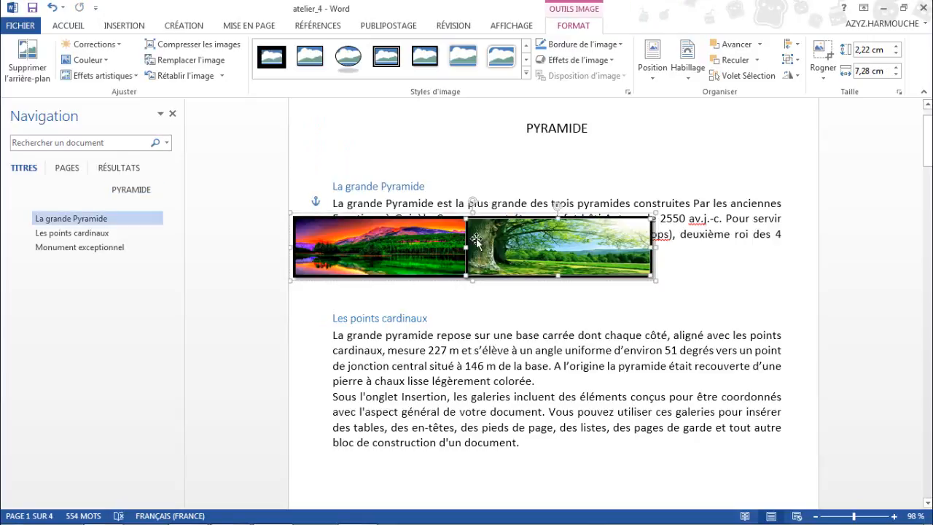
# Step: Move the picture group over the PYRAMIDE title, enlarge it to about 3.03 by 14.81 cm and centre it roughly above the text
pyautogui.click(451, 214)
pyautogui.moveTo(453, 214)
pyautogui.mouseDown()
pyautogui.moveTo(550, 138)
pyautogui.moveTo(545, 125)
pyautogui.moveTo(535, 137)
pyautogui.moveTo(528, 125)
pyautogui.moveTo(542, 133)
pyautogui.mouseUp()
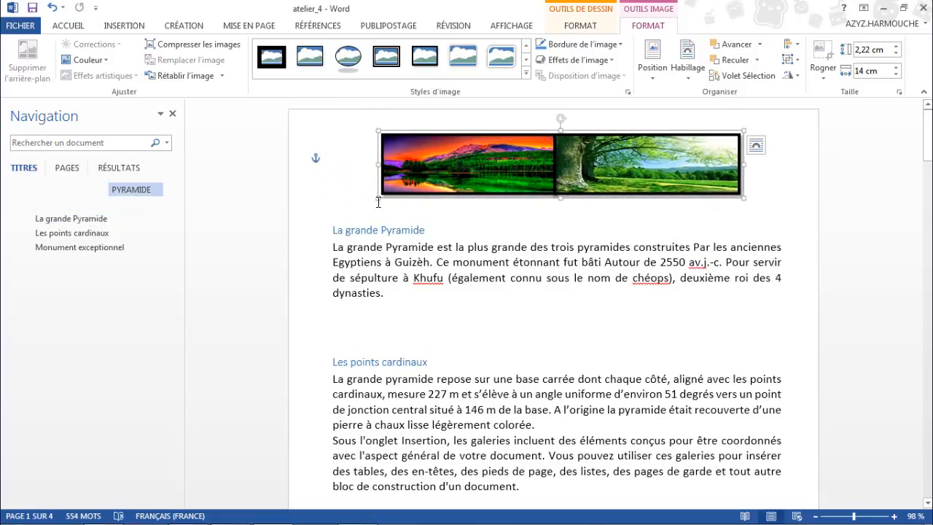
pyautogui.moveTo(376, 199); pyautogui.dragTo(358, 218)
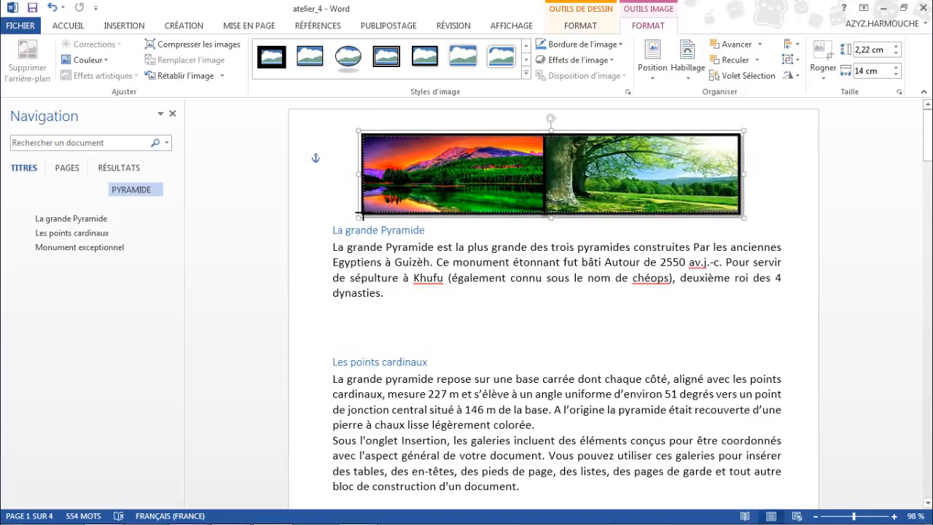
pyautogui.moveTo(591, 132); pyautogui.dragTo(598, 132)
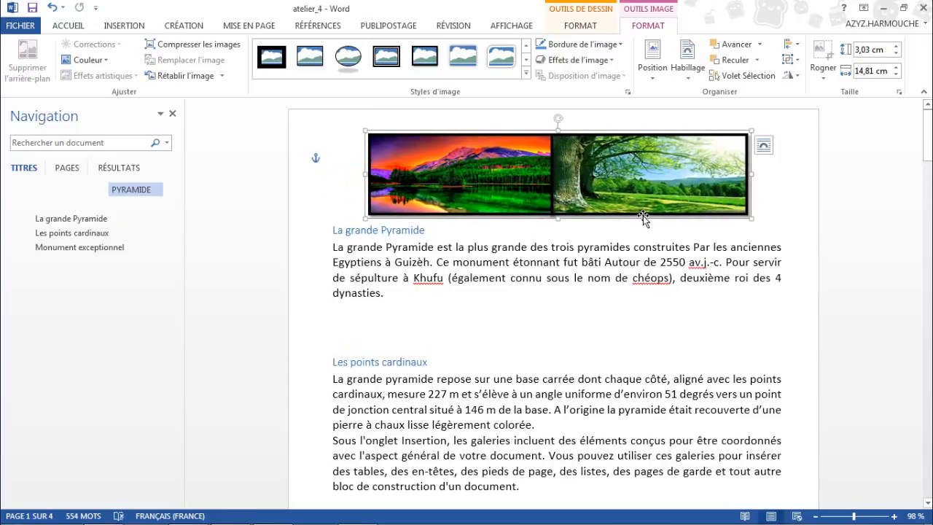